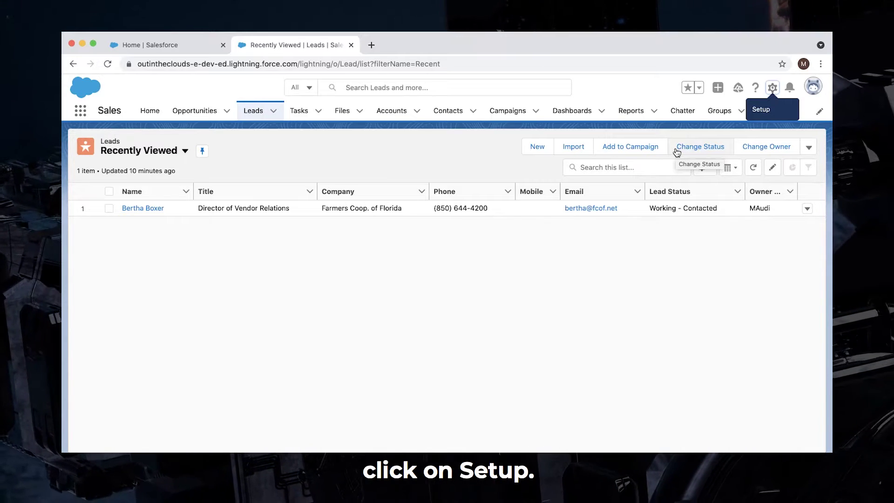
Go to Setup and search Quick Find for 'path set'.
click(772, 87)
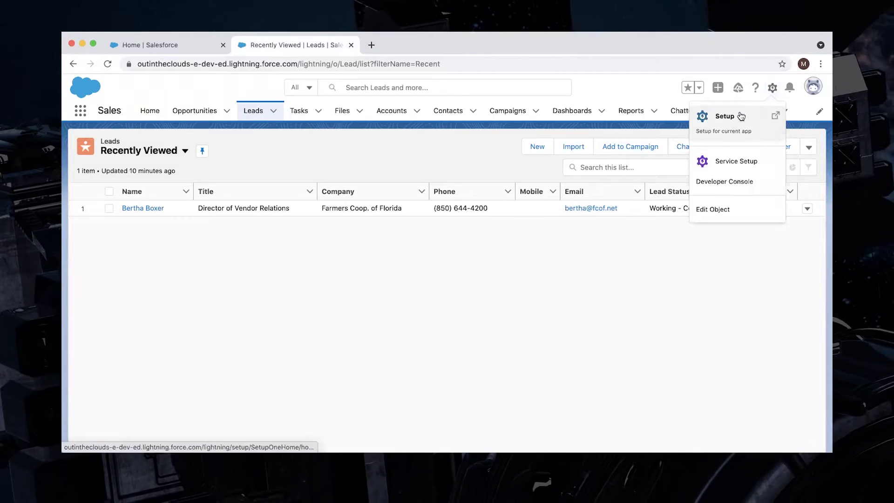
click(725, 116)
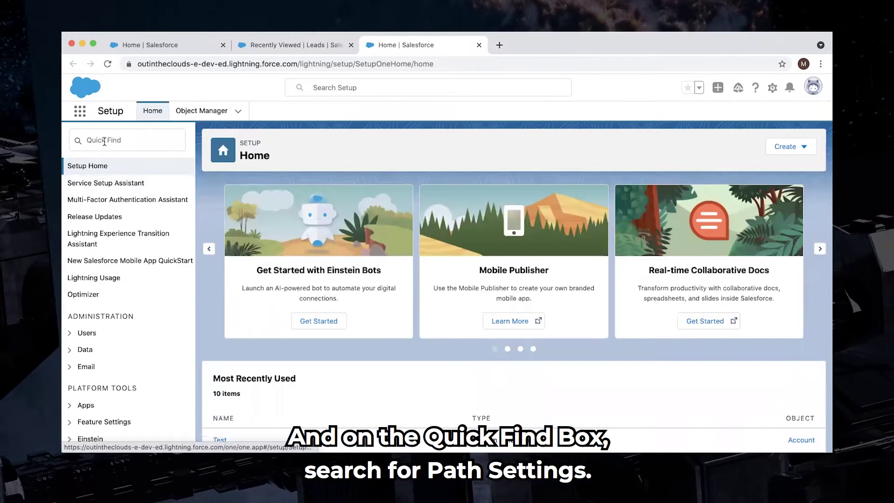
click(104, 141)
text(path see)
key(BackSpace)
text(t)
Enable Path in Path Settings and start a new path.
click(120, 183)
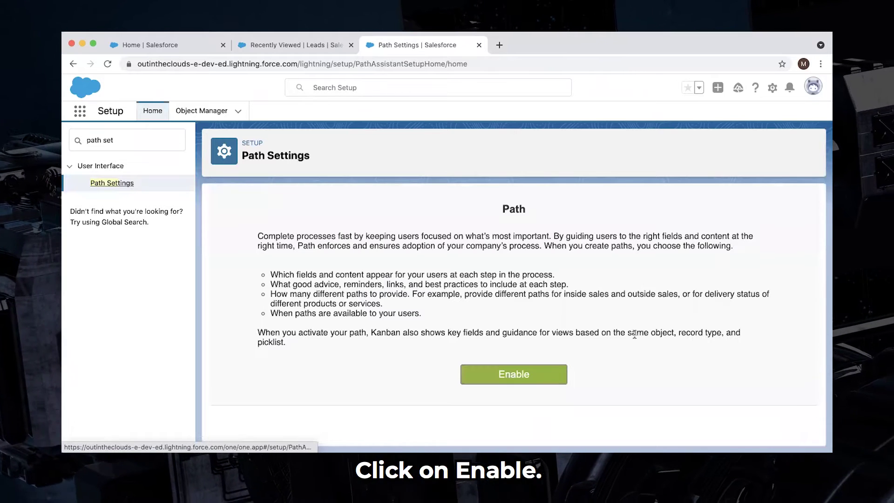
click(546, 371)
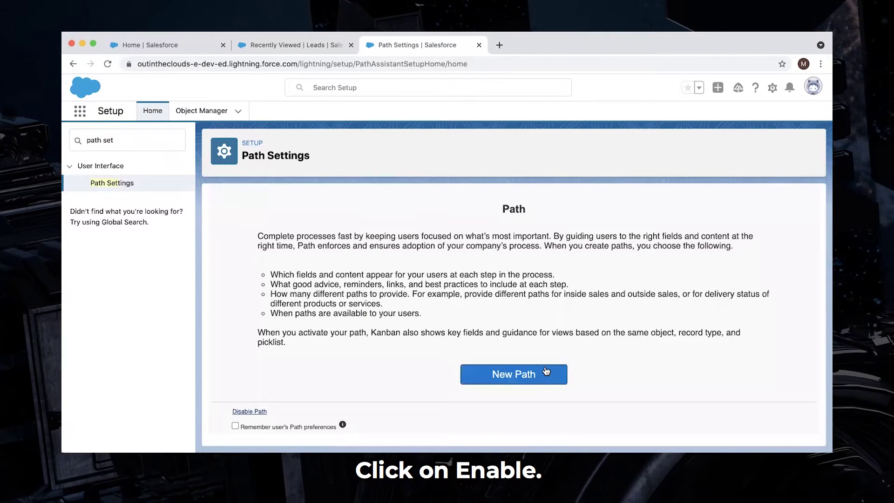
click(546, 371)
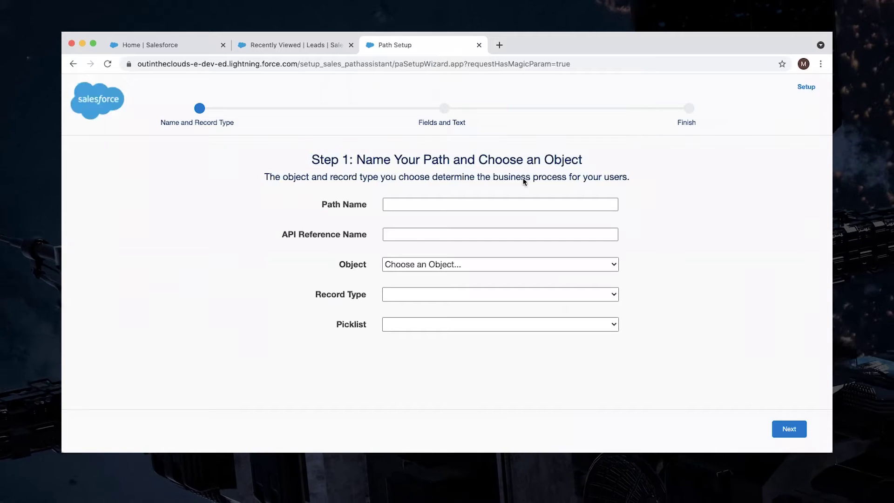
Name the path 'Lead Path' and set its object to Lead.
click(417, 200)
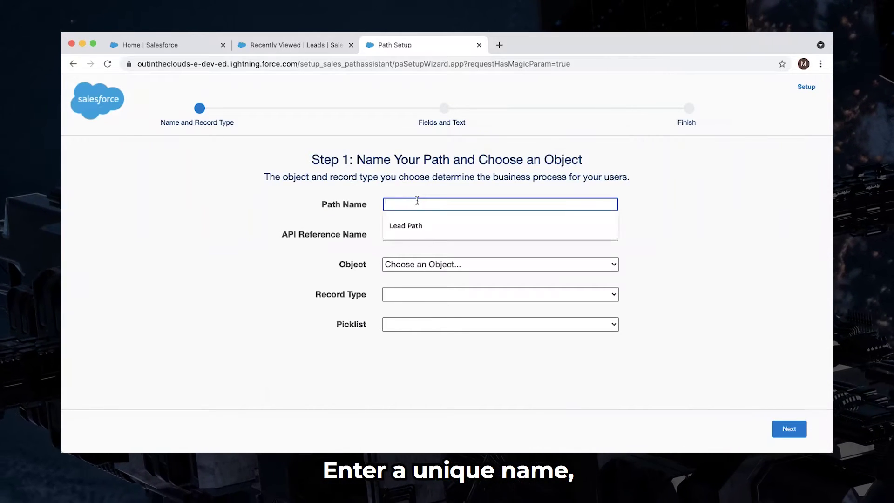
click(412, 222)
key(Tab)
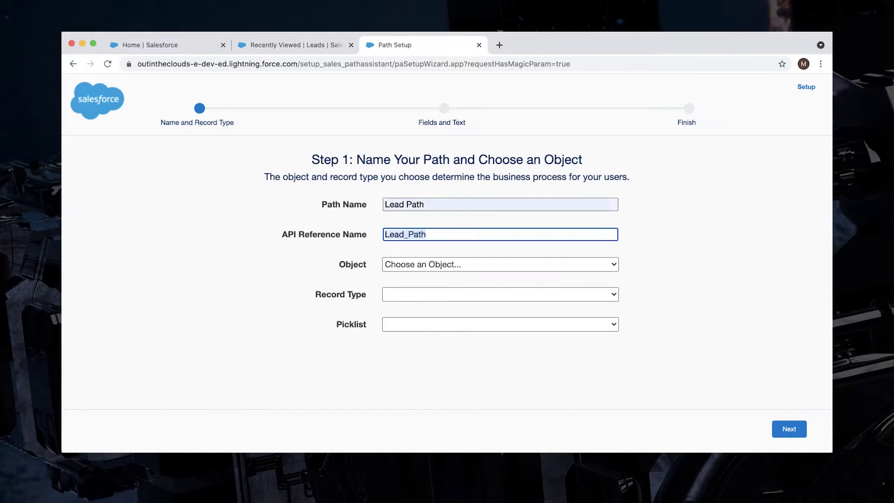
key(Tab)
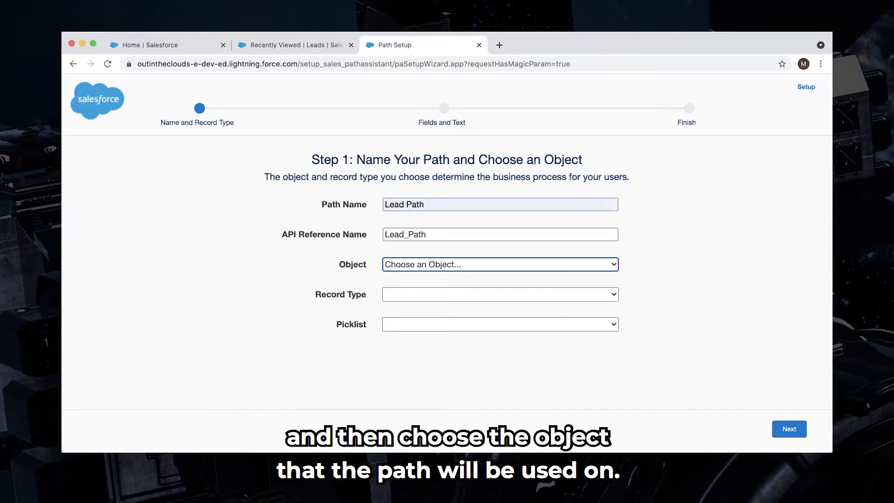
click(413, 263)
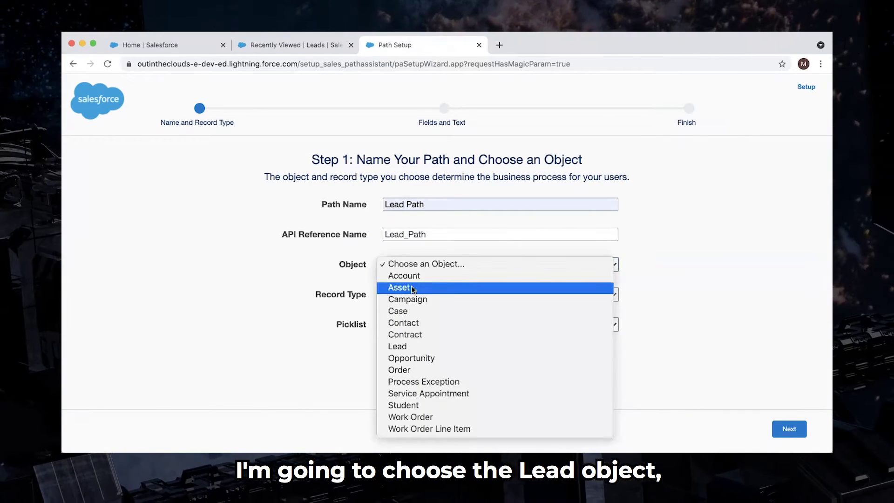
click(416, 346)
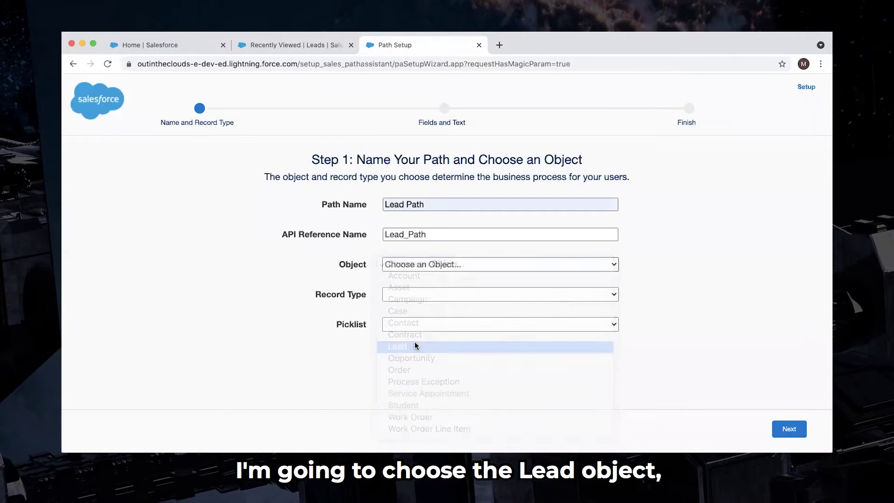
Keep the --Master-- record type, choose the Lead Status picklist, and continue to Step 2.
key(Tab)
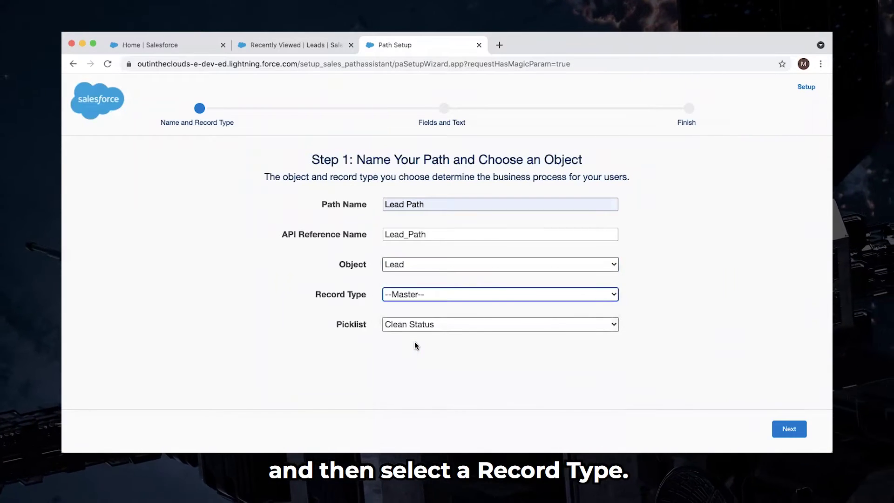
click(439, 295)
click(368, 306)
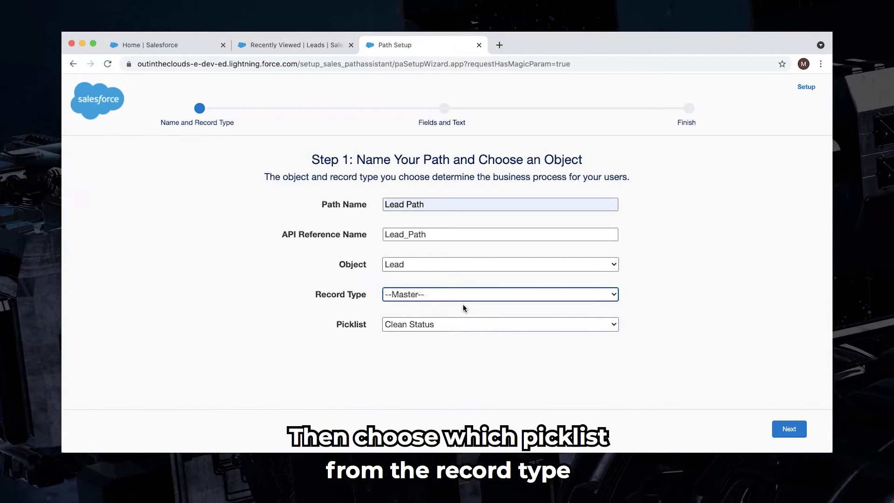
click(493, 320)
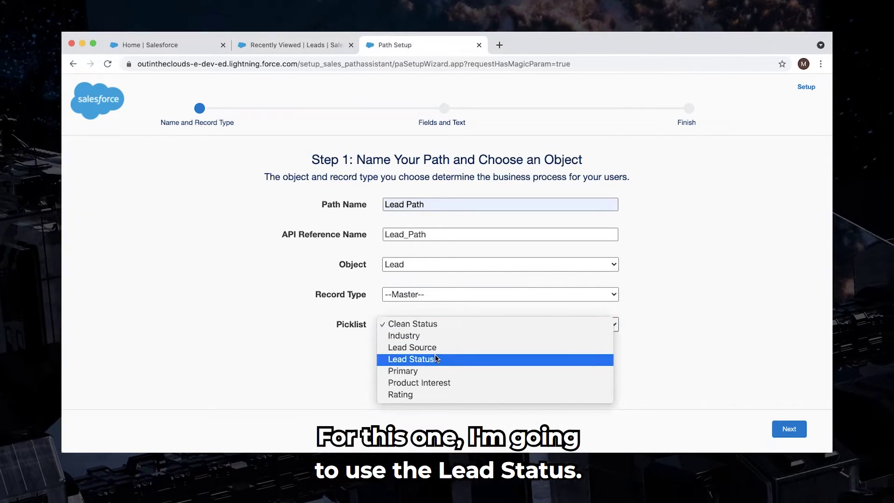
click(437, 359)
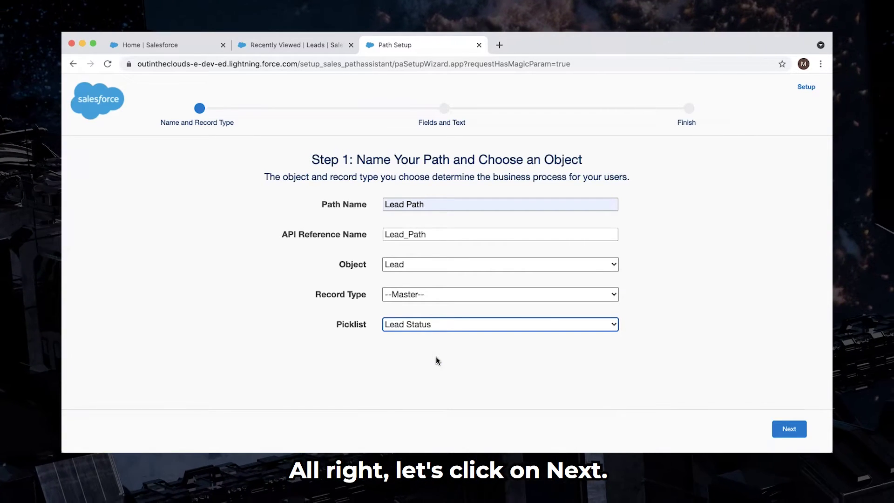
click(788, 428)
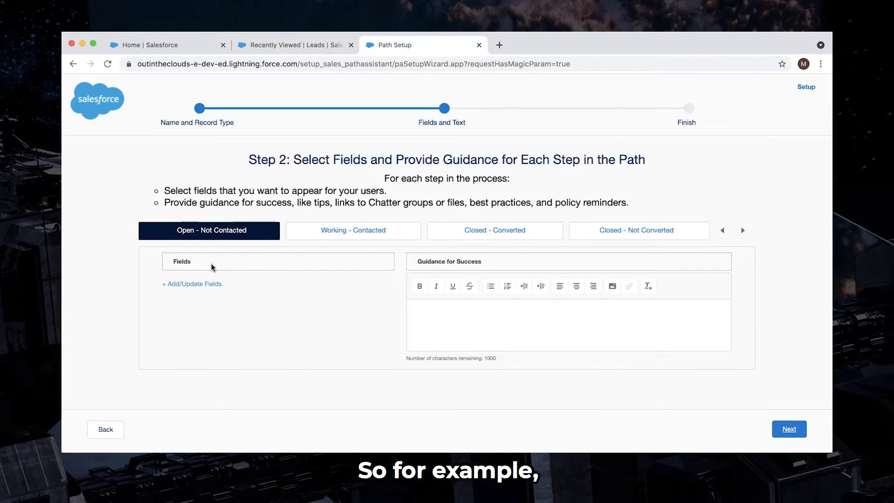
Select the Working - Contacted stage and open its key field picker.
click(311, 234)
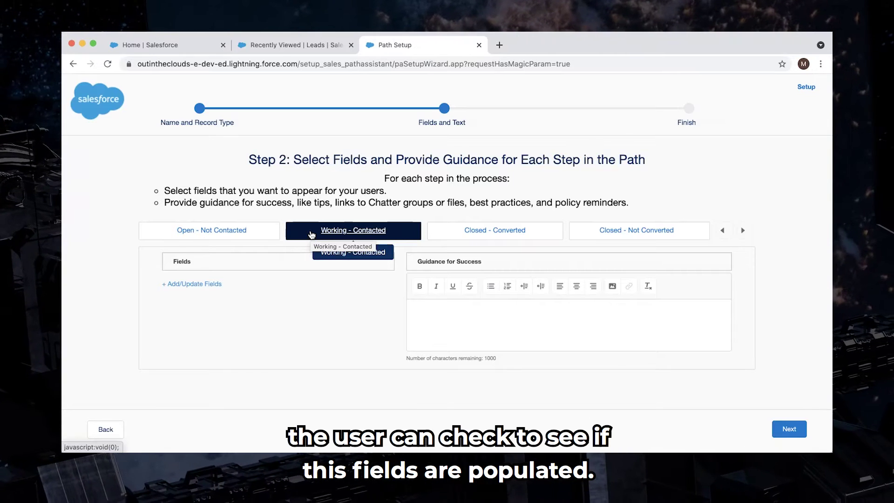
drag(312, 235, 312, 234)
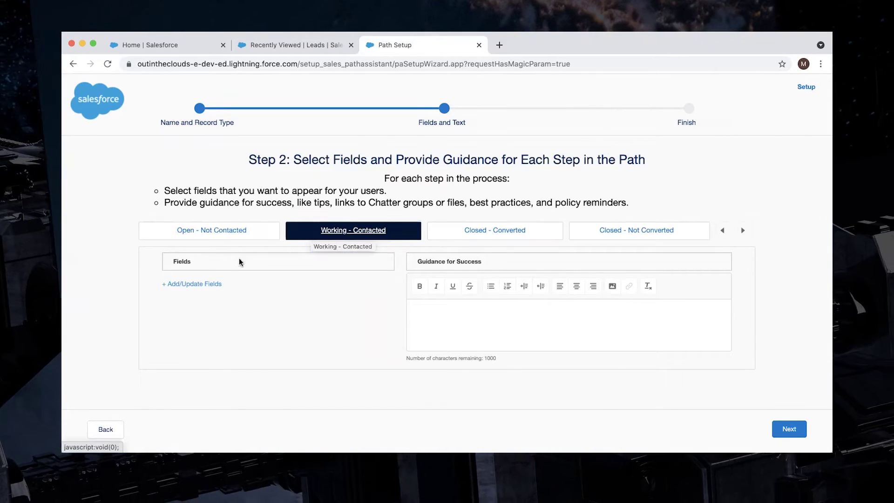
click(211, 288)
scroll(322, 290, down, 3)
scroll(322, 290, down, 3)
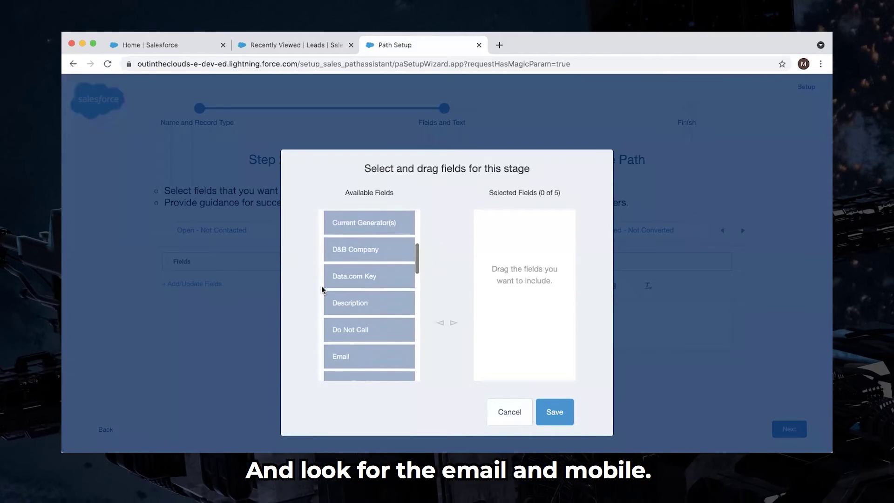
Move Email and Mobile to Selected Fields and save them as key fields.
click(357, 303)
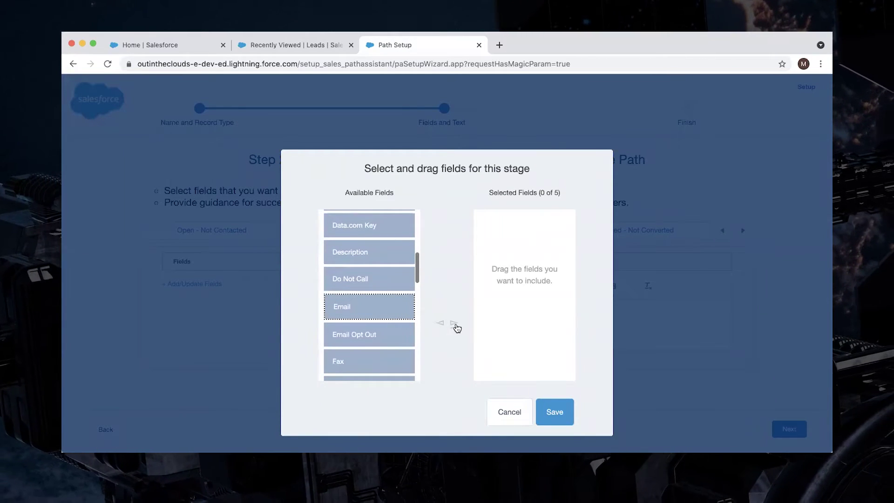
click(453, 322)
scroll(390, 306, down, 2)
scroll(390, 305, down, 4)
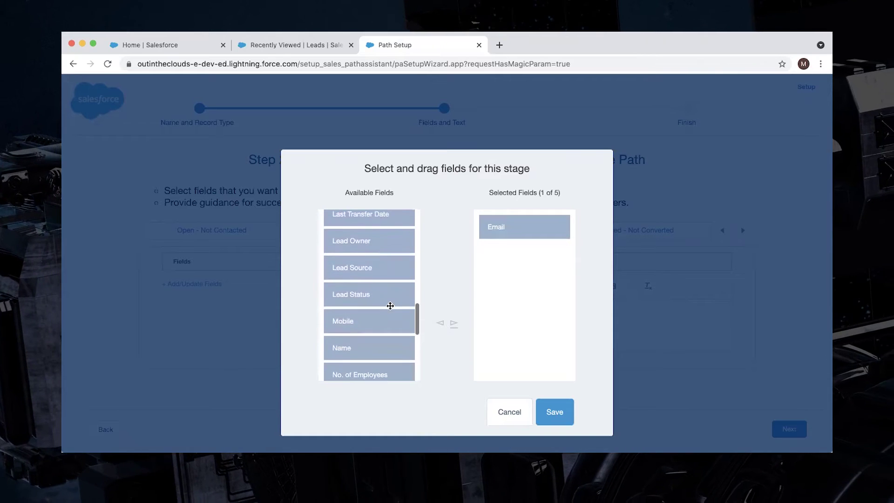
click(364, 316)
click(454, 324)
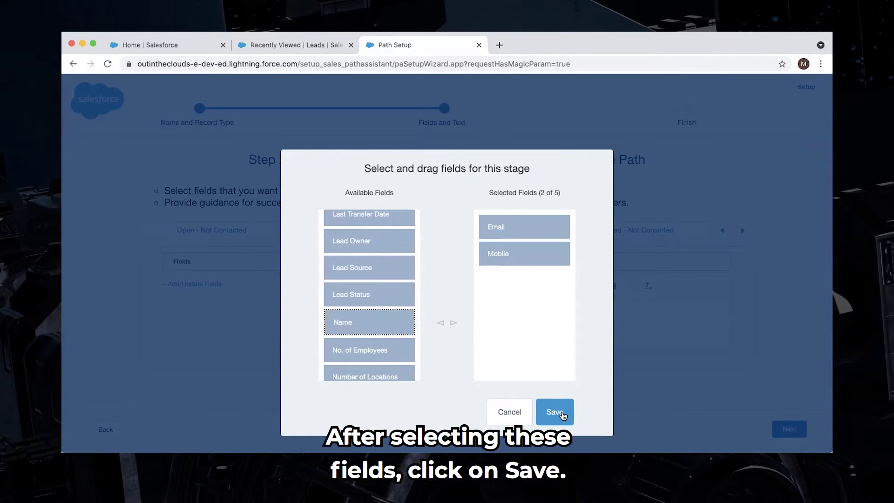
click(563, 413)
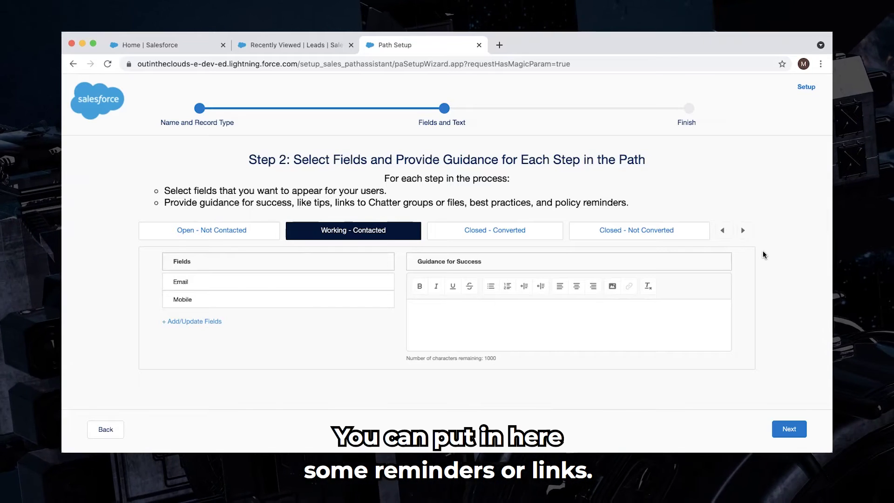
Enter the guidance 'Don't forget to fill in contact details' and advance to Step 3.
click(487, 317)
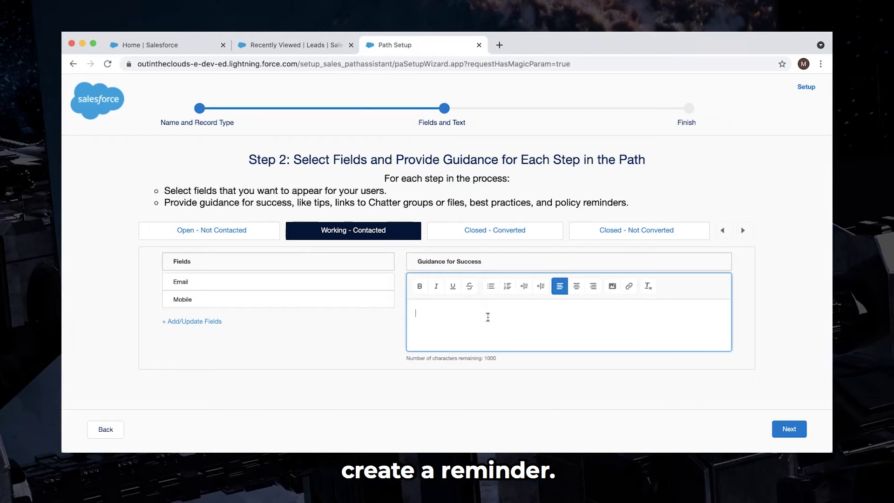
text(D)
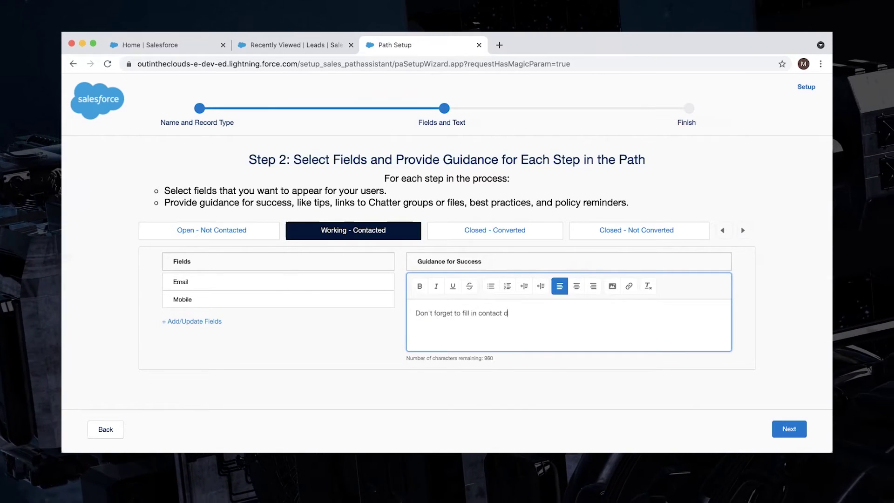
text(s)
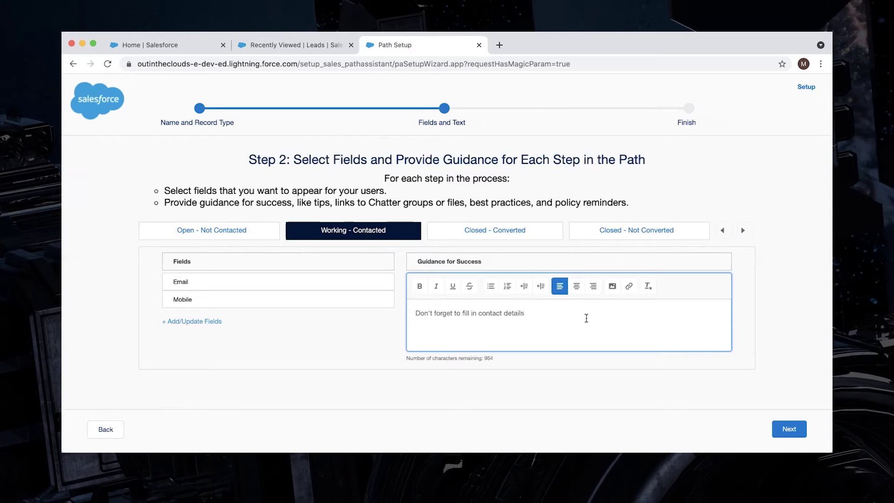
click(790, 422)
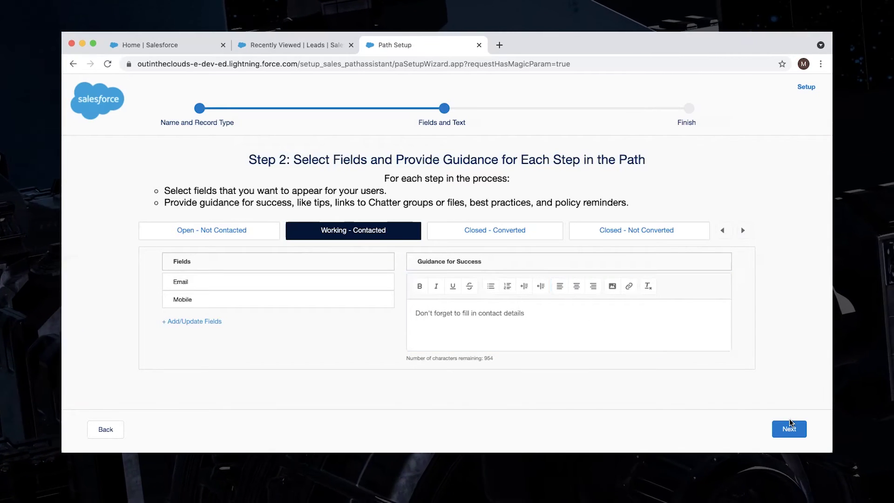
click(789, 424)
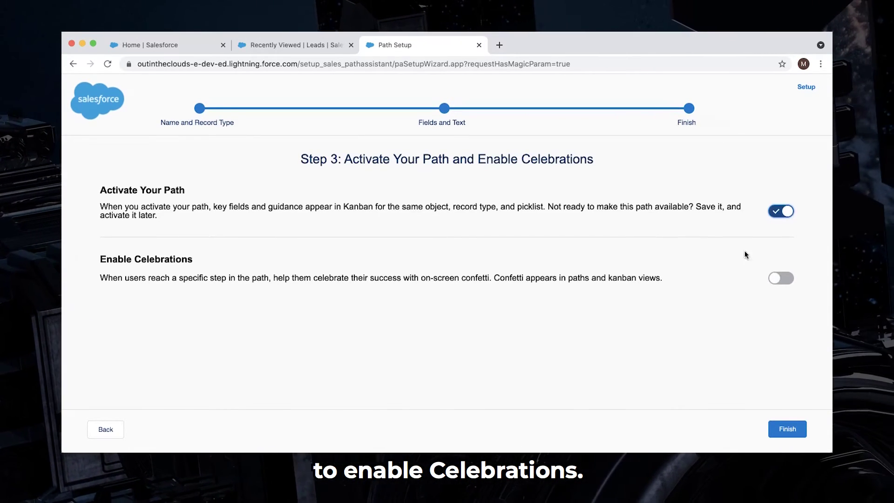
Enable celebrations for the Closed - Converted status and finish the path wizard.
click(772, 278)
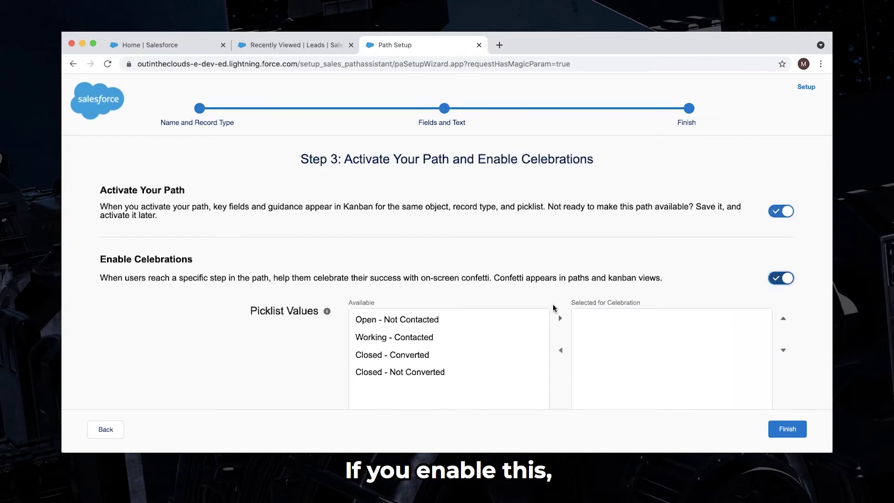
scroll(554, 308, down, 2)
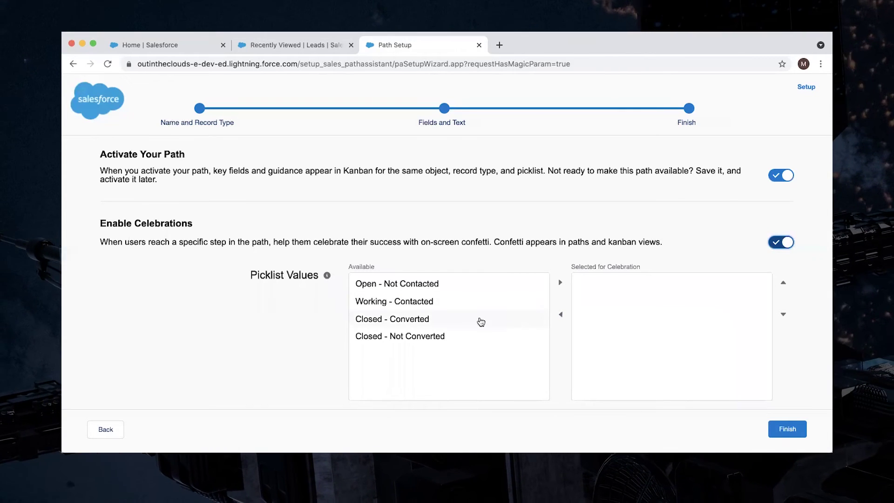
click(424, 320)
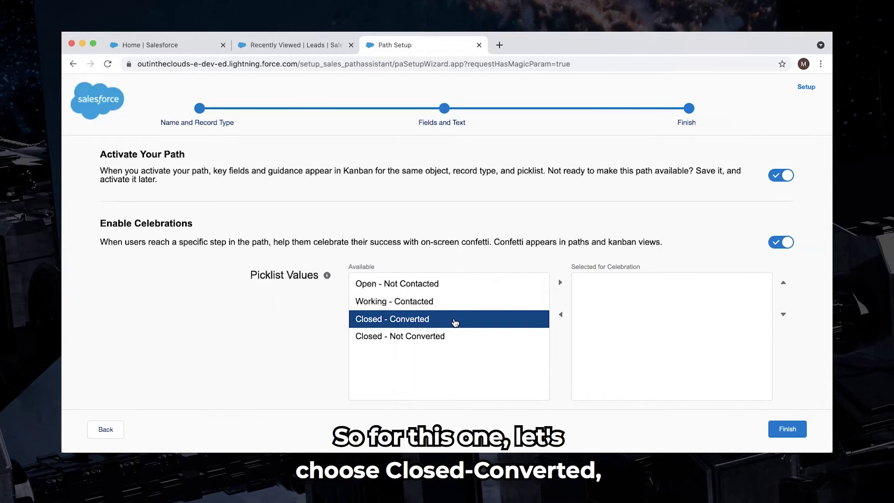
click(559, 283)
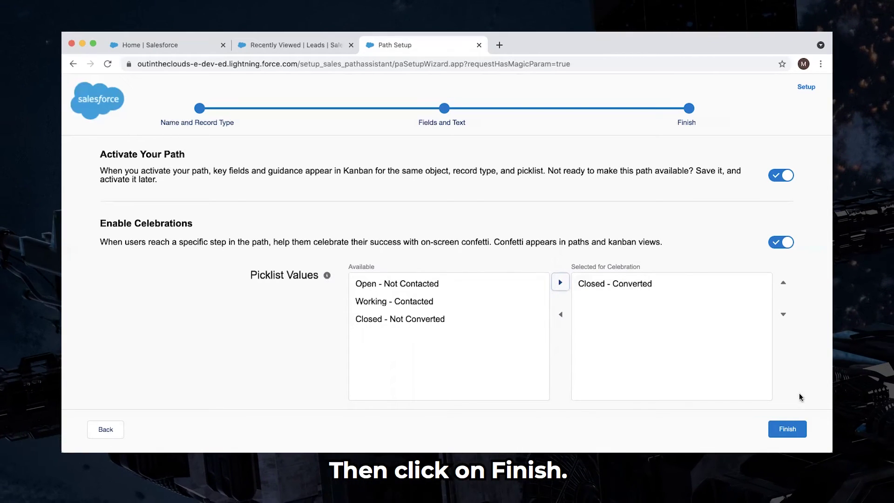
click(787, 430)
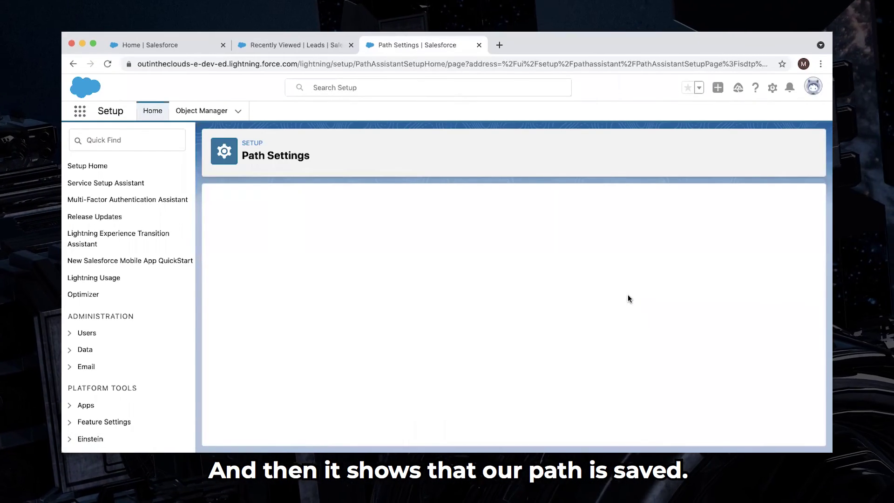
Check that Lead Path is Active, then open the sample lead from Recently Viewed Leads.
scroll(618, 274, down, 3)
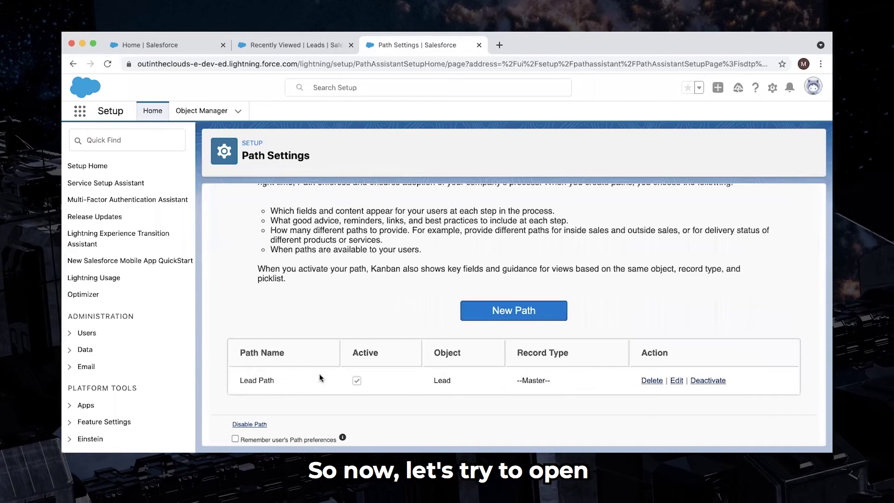
click(303, 44)
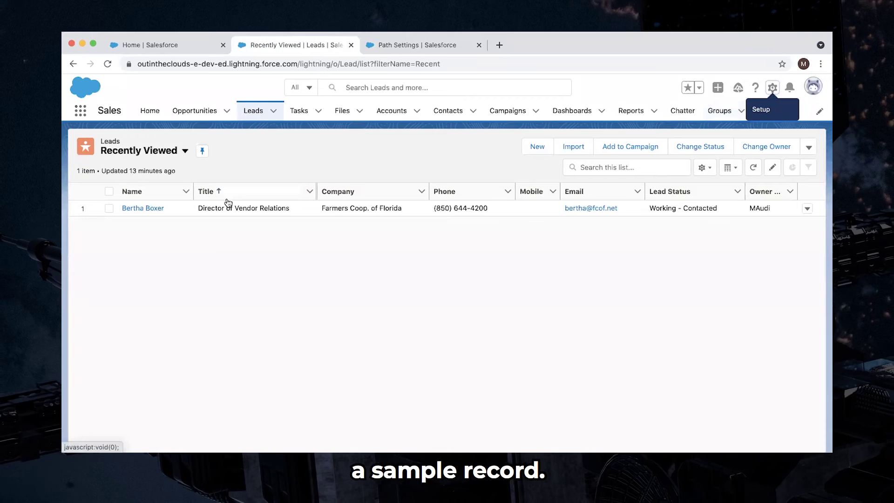
click(147, 208)
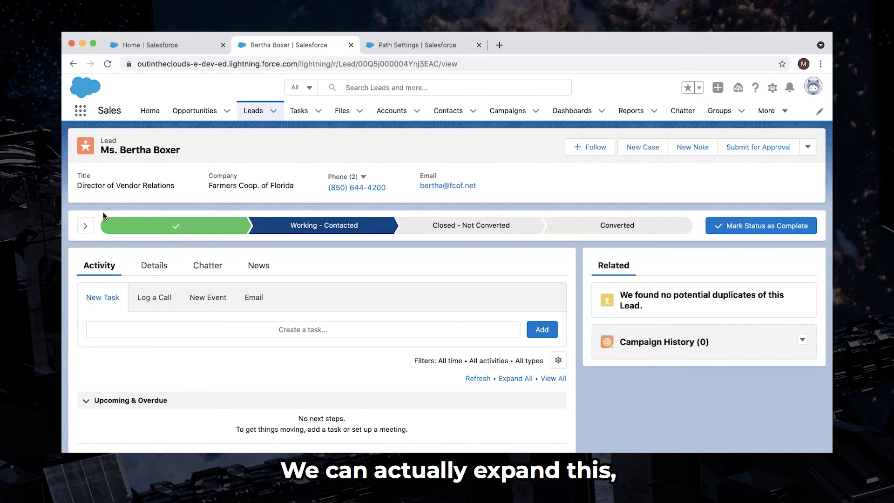
Expand the lead record's path bar to reveal Email, Mobile and the contact-details guidance.
click(85, 226)
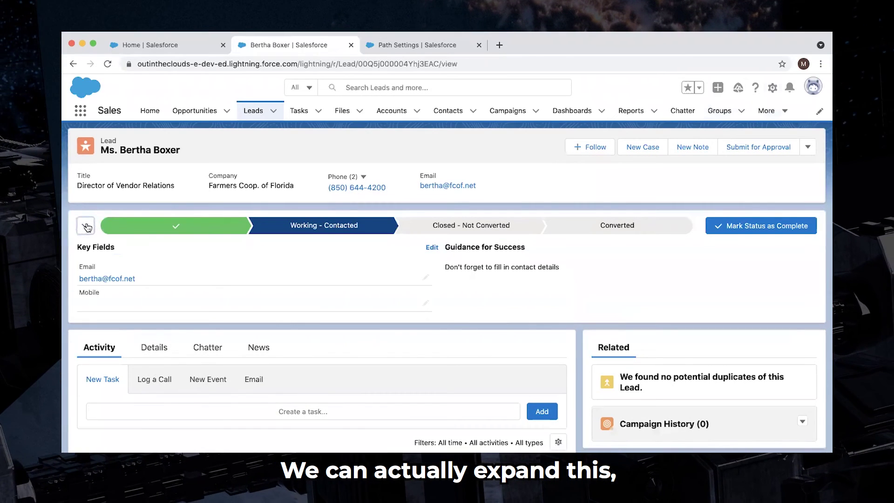